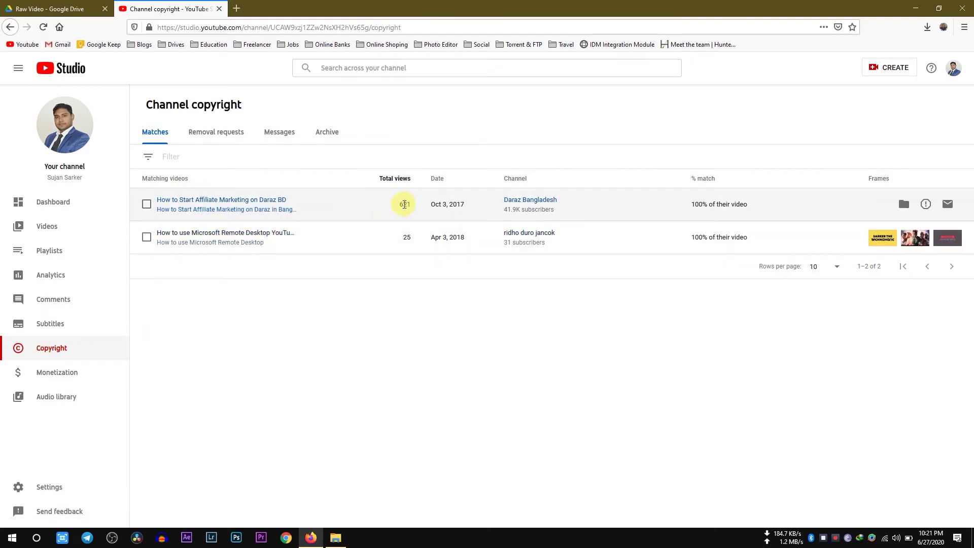
Open the matched video 'How to Start Affiliate Marketing on Daraz BD' in a new tab from Copyright Matches.
left_click_drag(526, 211, 554, 217)
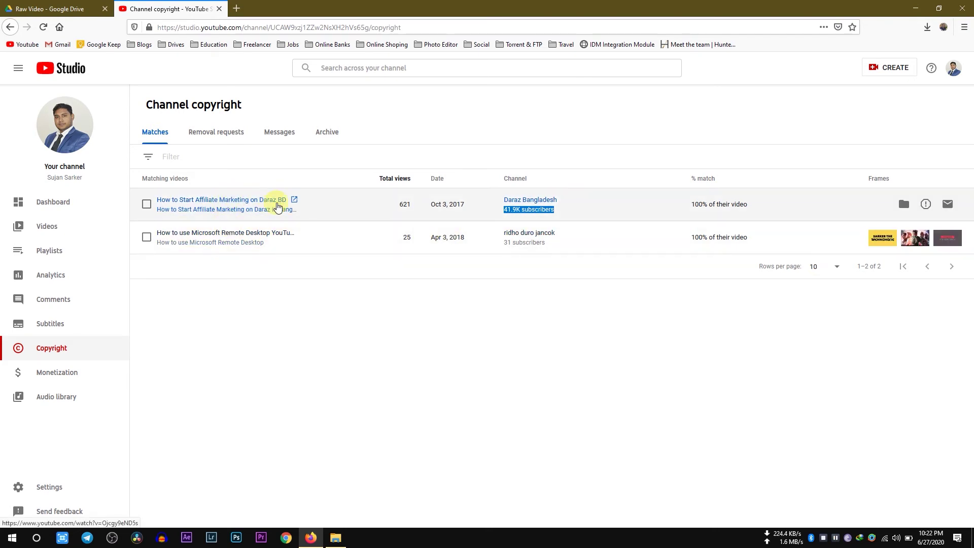
left_click(263, 202)
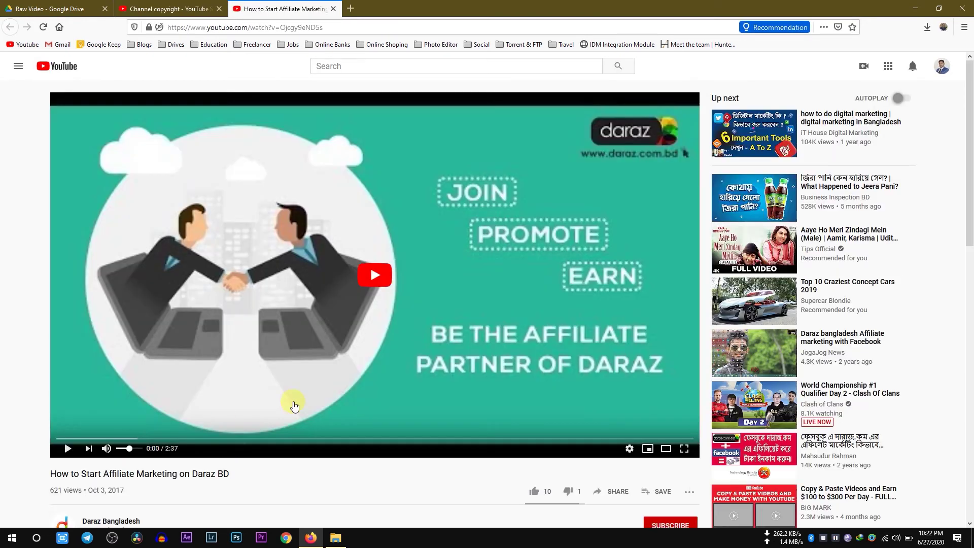
Play the matched Daraz BD video to about 0:56, pause it, then close its tab.
scroll(157, 374, "down", 4)
scroll(158, 374, "up", 4)
left_click(311, 253)
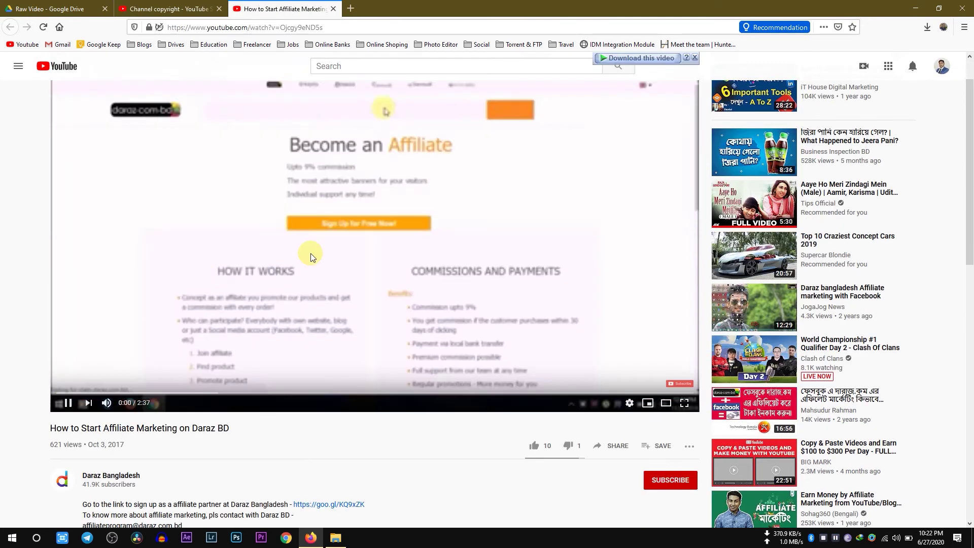
left_click(200, 393)
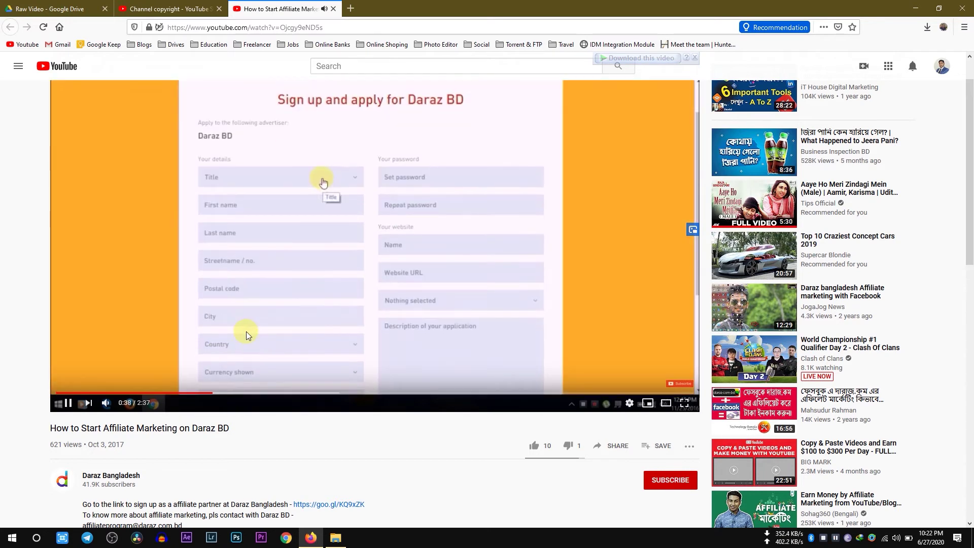
key("Right")
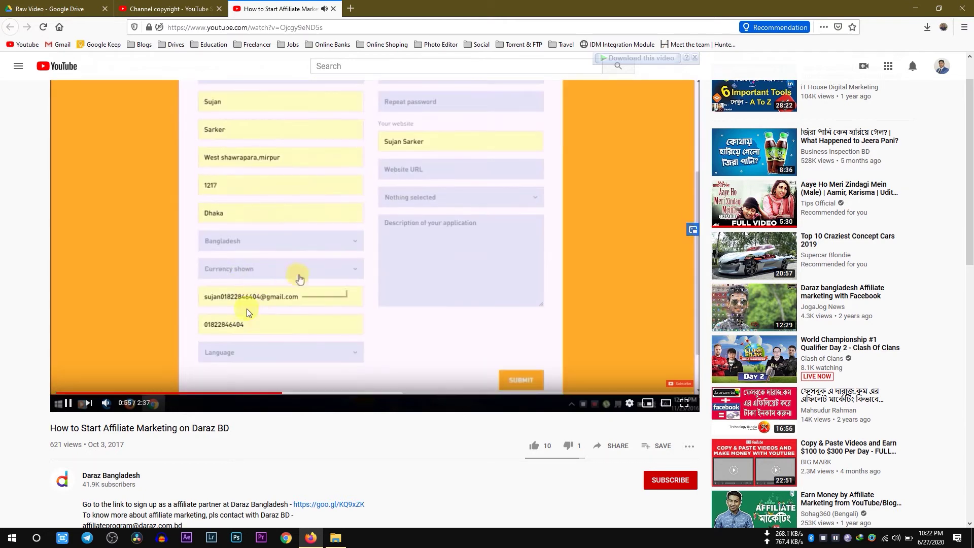
left_click(246, 308)
scroll(299, 381, "down", 2)
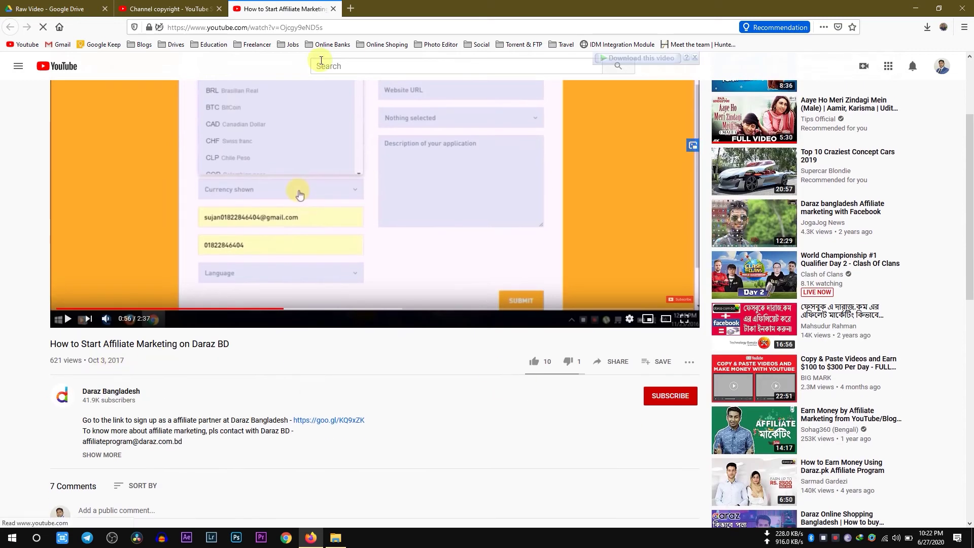
left_click(334, 9)
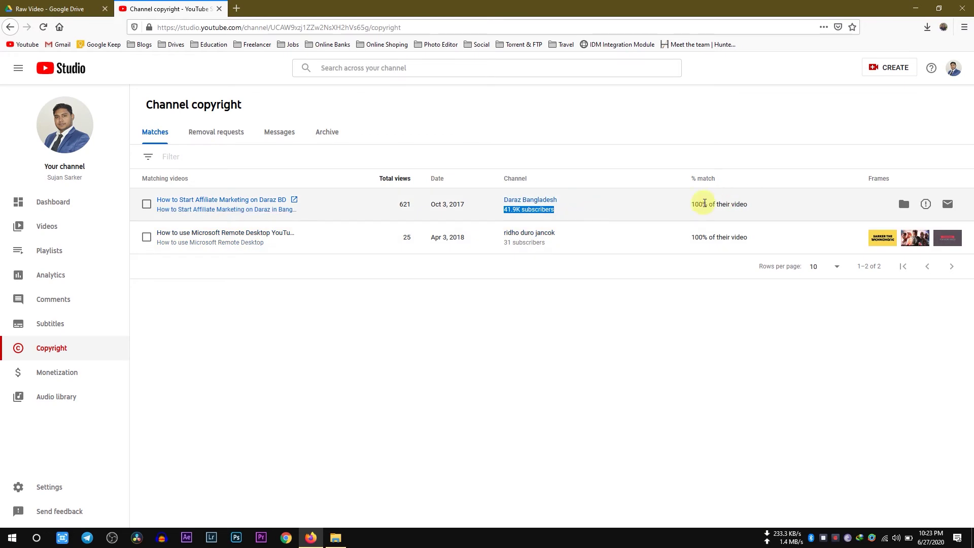
Open the video removal request form for the Daraz BD match, keeping Myself as affected party.
left_click(710, 358)
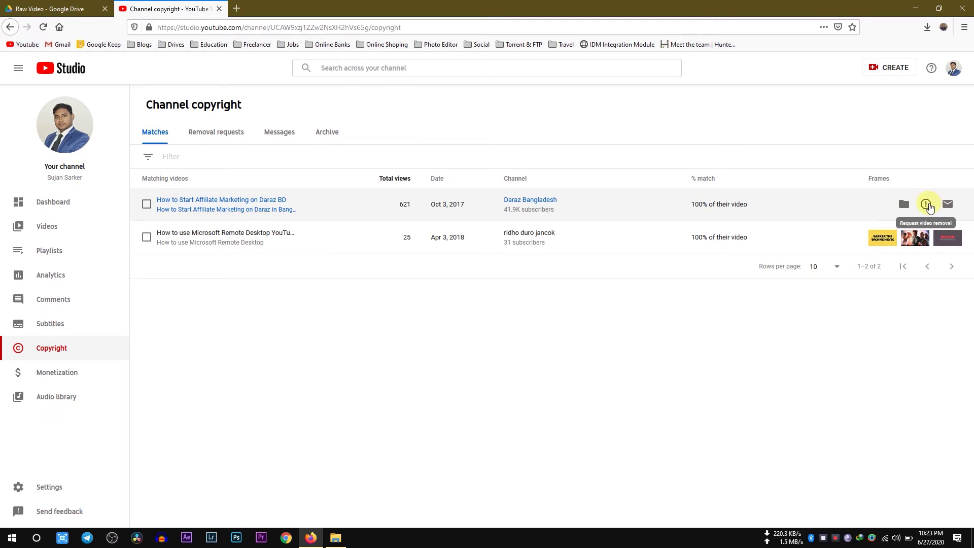
left_click(927, 204)
left_click(395, 203)
left_click(387, 192)
Enter the copyright owner's full name and phone number on the removal form.
left_click(352, 240)
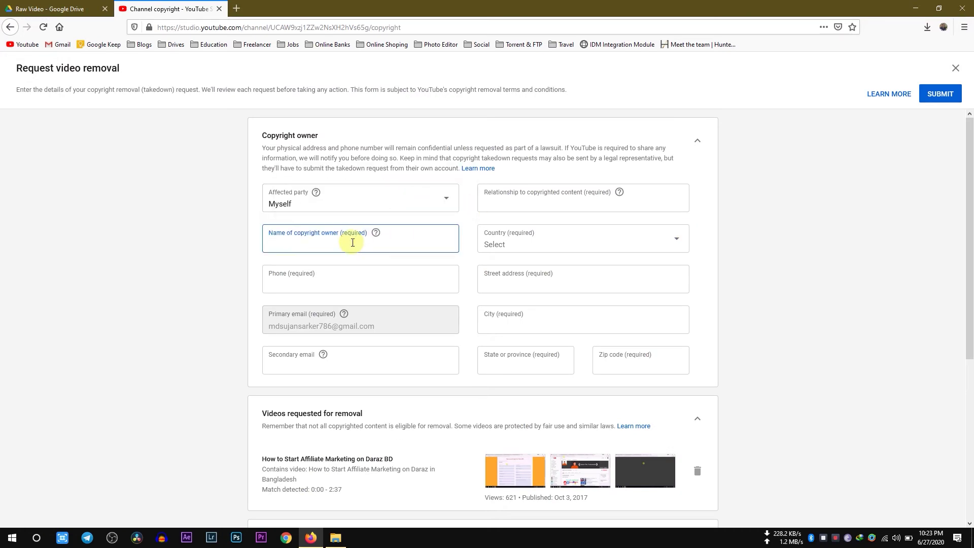
mouse_move(376, 235)
key("Caps_Lock")
type("SU")
key("BackSpace")
key("Caps_Lock")
type("ujan Sarker")
left_click(319, 279)
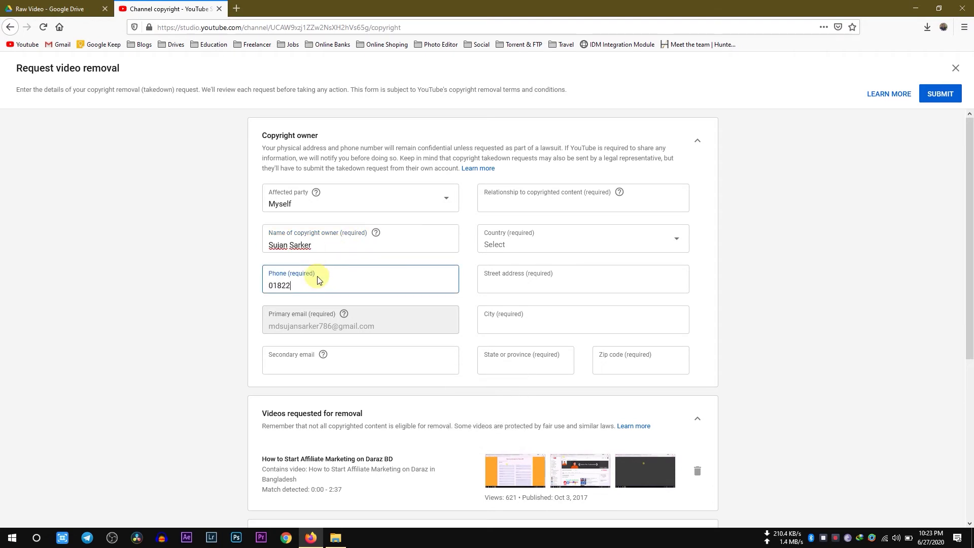
Set the relationship to content as 'My Video' and the country to Bangladesh.
left_click(528, 199)
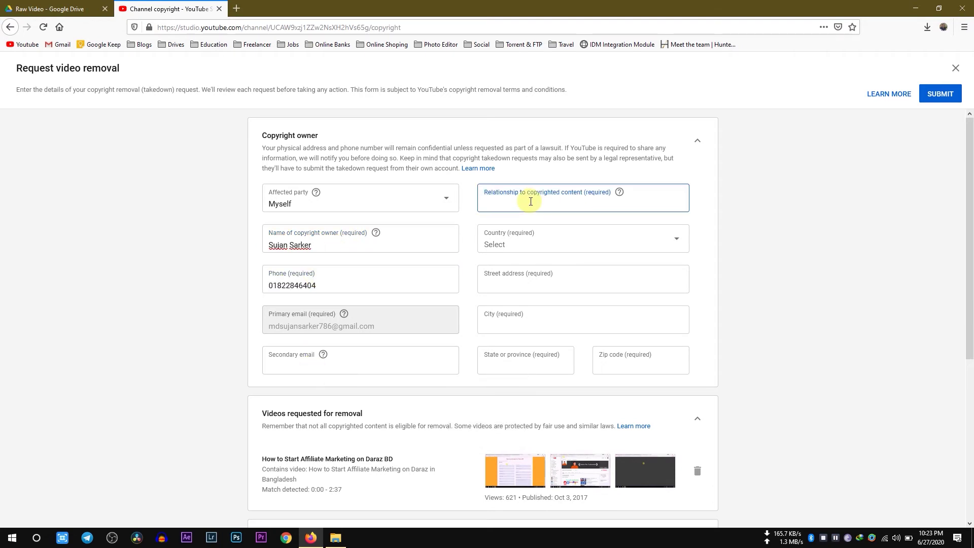
mouse_move(621, 192)
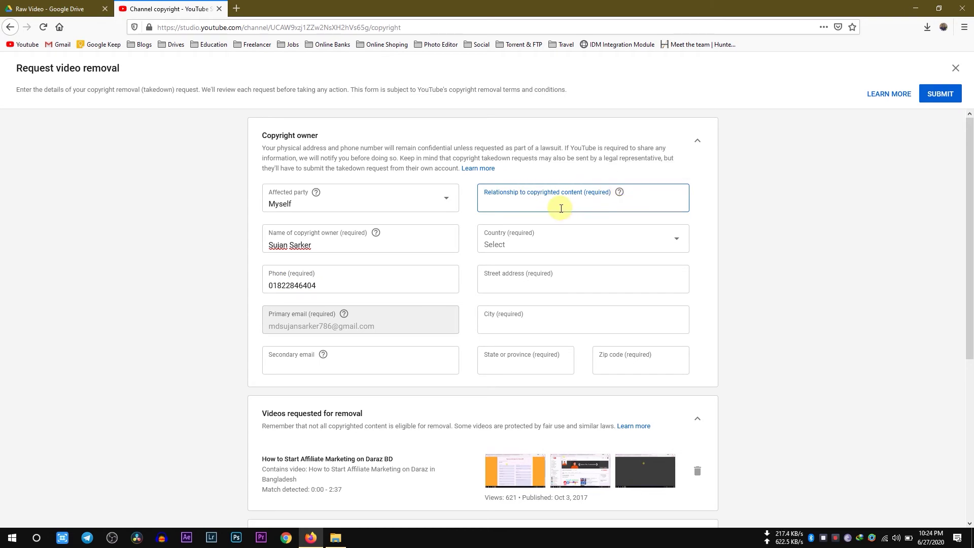
key("Caps_Lock")
type("M")
key("Caps_Lock")
type("y Video")
left_click(554, 239)
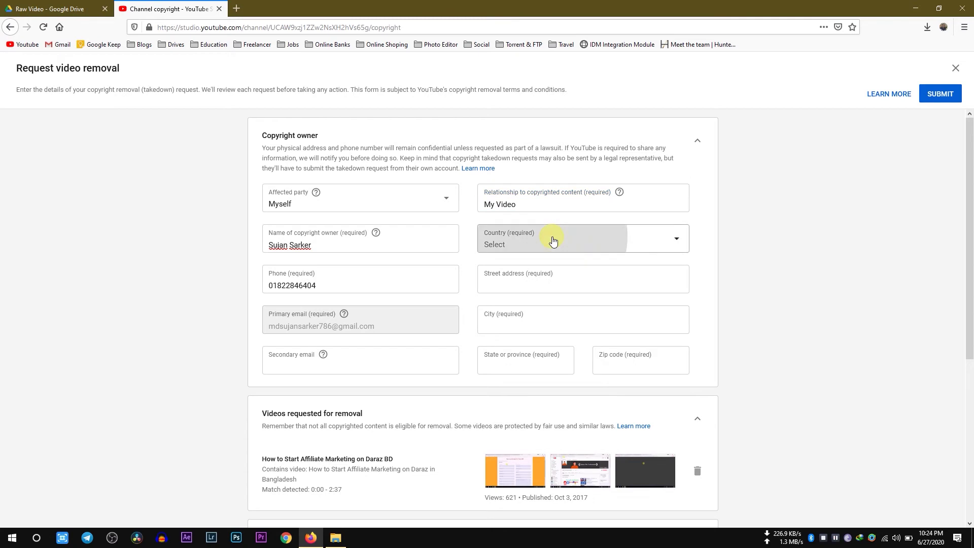
scroll(527, 355, "down", 2)
left_click(510, 455)
Fill in the owner's street address, city, state and zip code.
left_click(546, 285)
key("Caps_Lock")
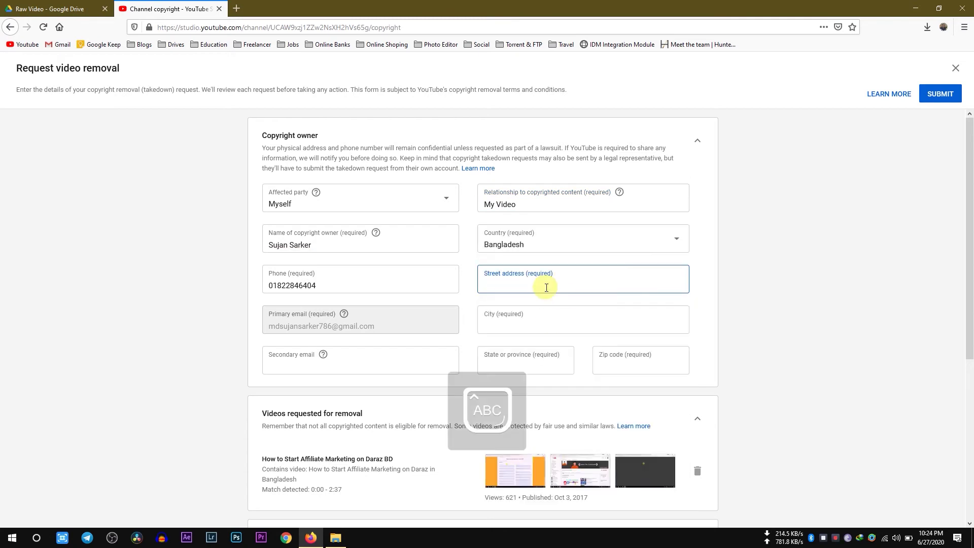
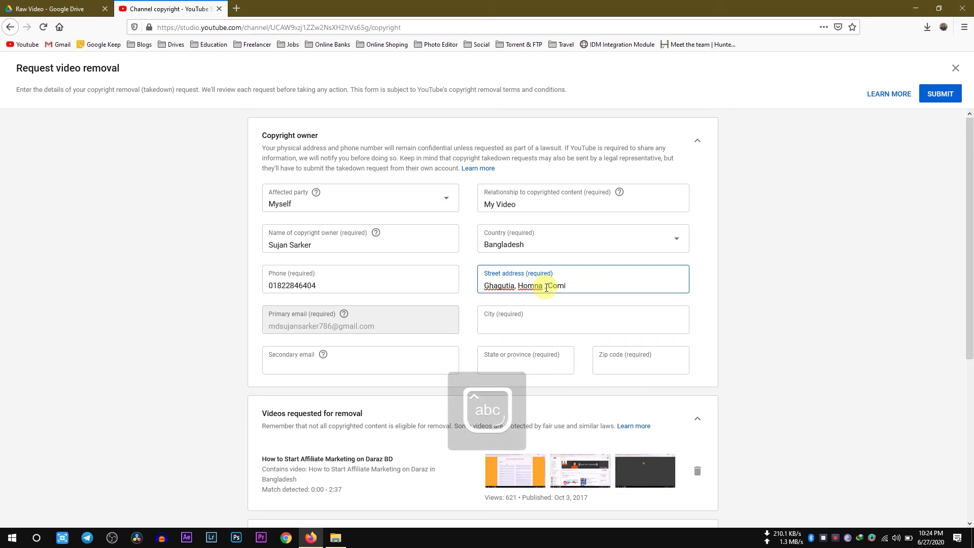
left_click(513, 322)
type("Comilla")
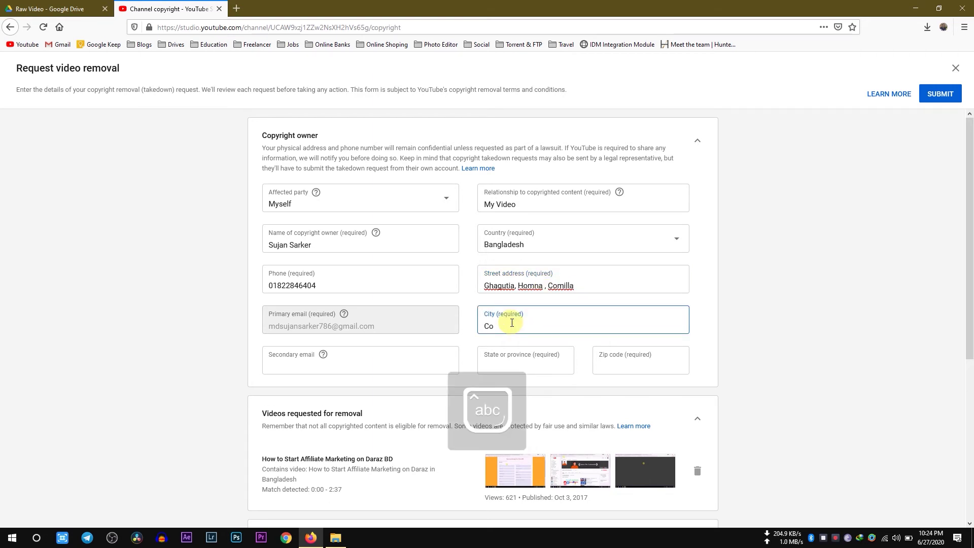
left_click(526, 361)
left_click_drag(516, 286, 583, 284)
key("BackSpace")
left_click(524, 364)
type("Homna")
left_click(619, 367)
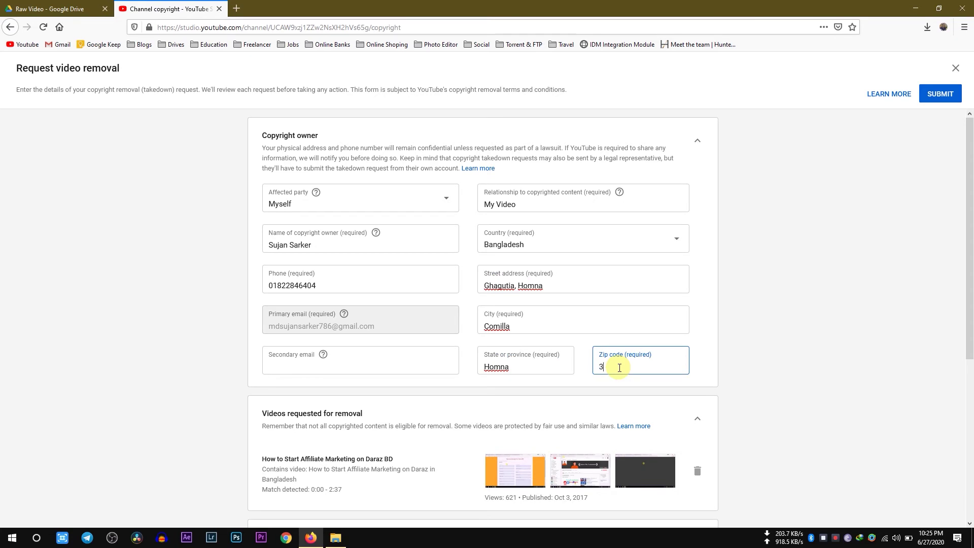
scroll(620, 368, "down", 3)
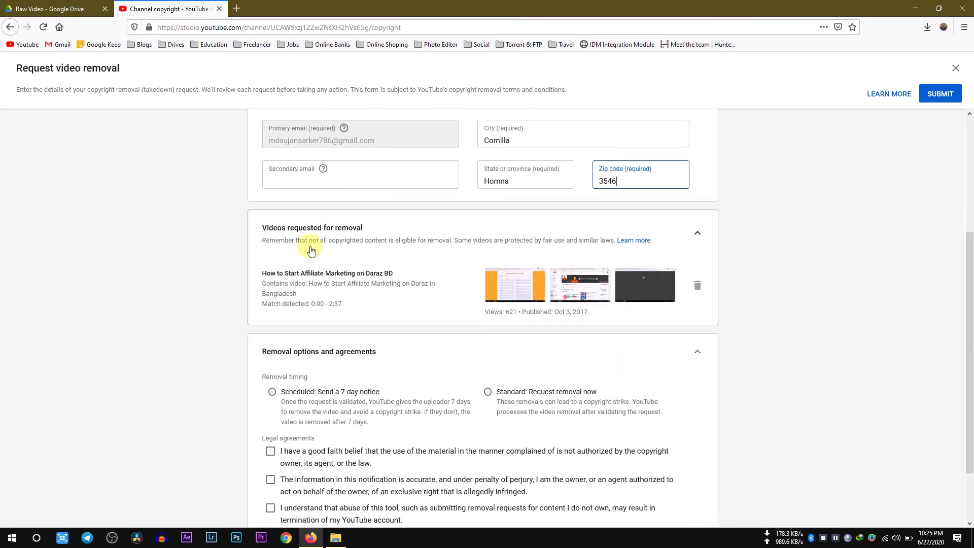
Choose 'Standard: Request removal now' as the removal timing.
scroll(330, 325, "down", 1)
left_click(555, 318)
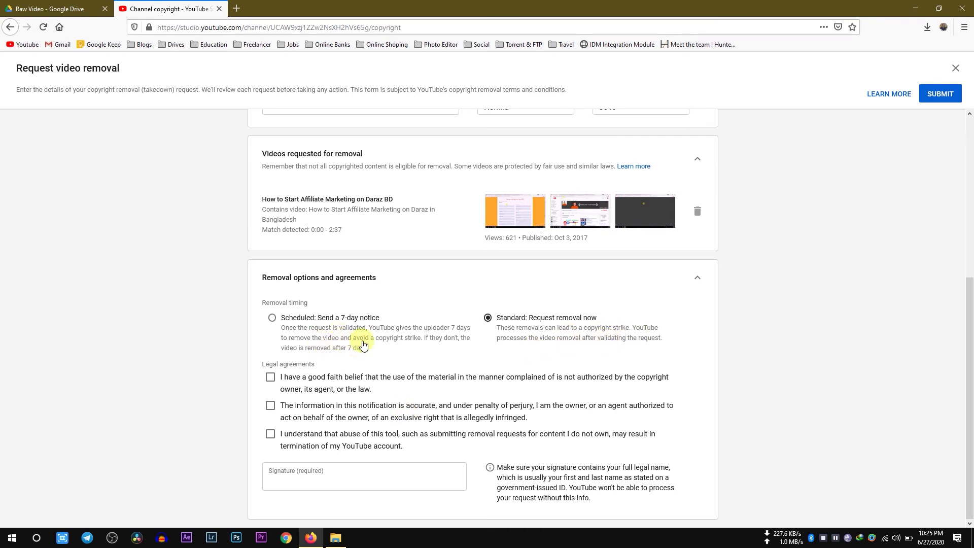
left_click(333, 350)
left_click(536, 318)
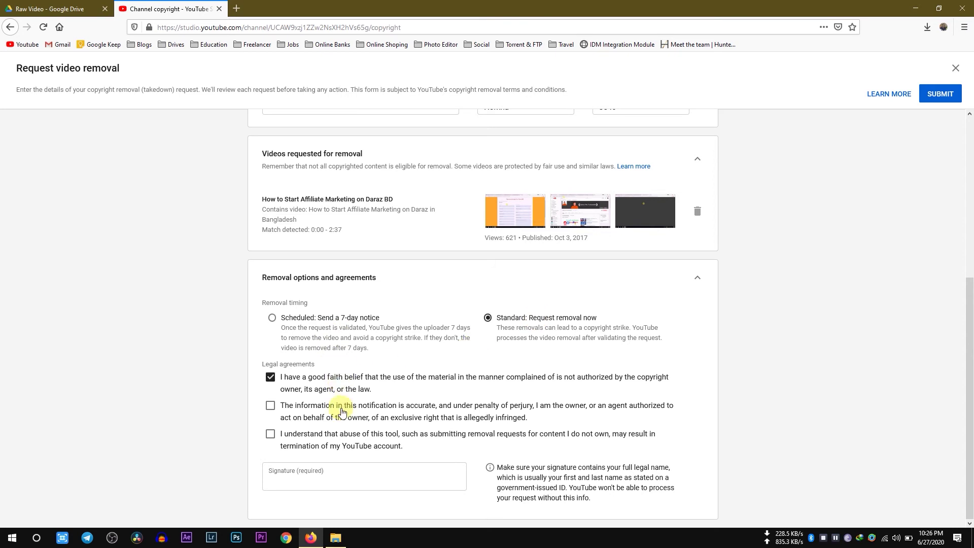
Accept the legal agreements, sign with the owner's full legal name, and submit the request.
left_click(341, 439)
left_click(364, 480)
type("Md. D")
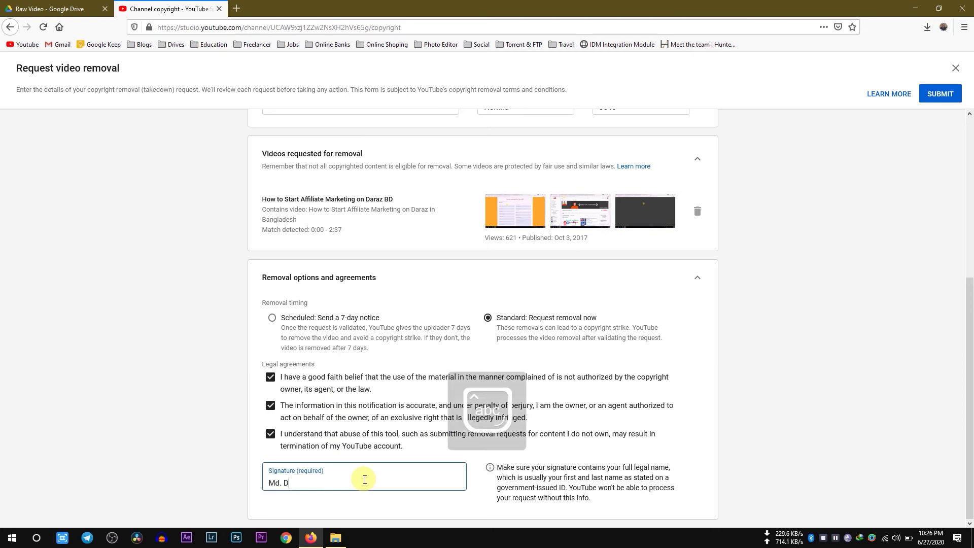
key("BackSpace")
type("Sujan Sarker")
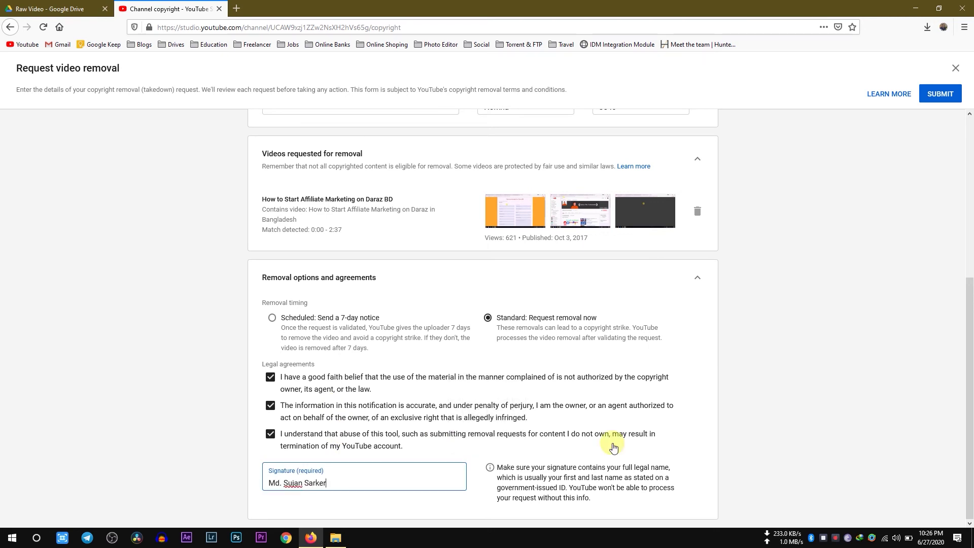
left_click_drag(592, 467, 671, 469)
left_click(671, 469)
scroll(646, 474, "up", 4)
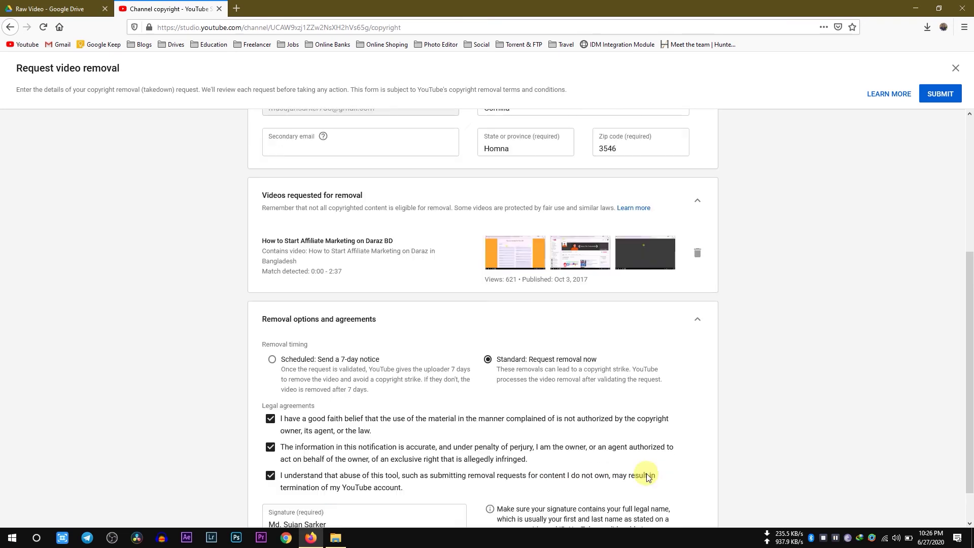
scroll(766, 401, "down", 3)
left_click(943, 99)
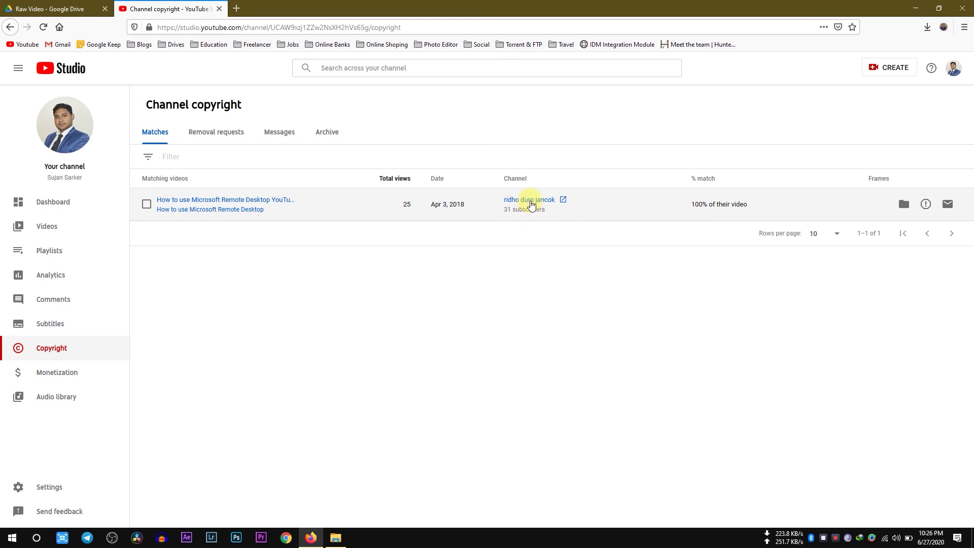
Open the removal request form for the 'How to use Microsoft Remote Desktop YouTube' match.
mouse_move(902, 194)
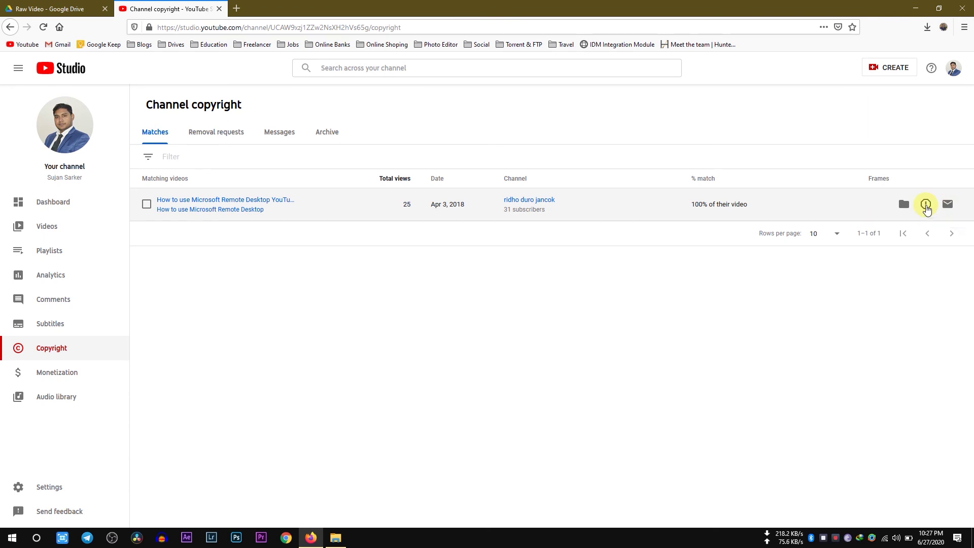
left_click(925, 205)
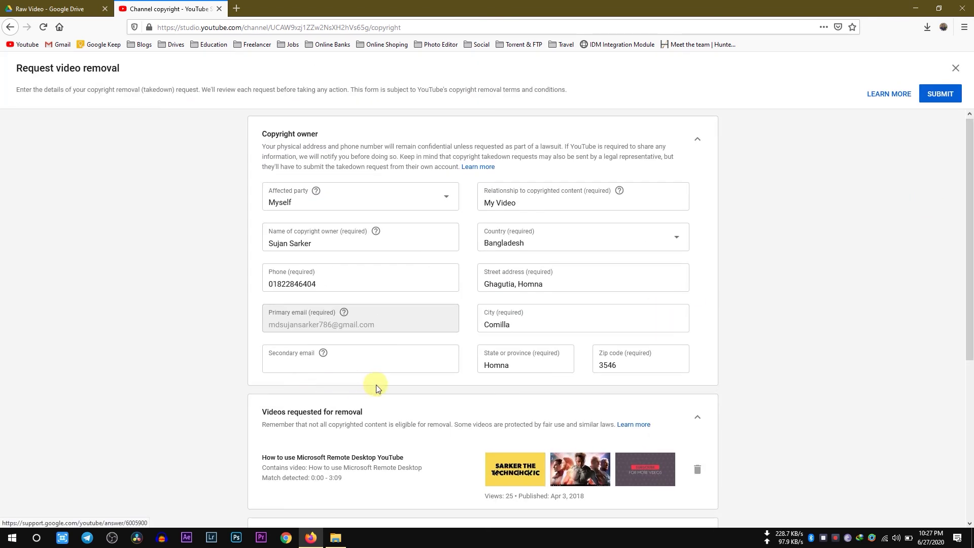
Select 'Scheduled: Send a 7-day notice' and submit the Microsoft Remote Desktop removal request.
scroll(376, 386, "down", 2)
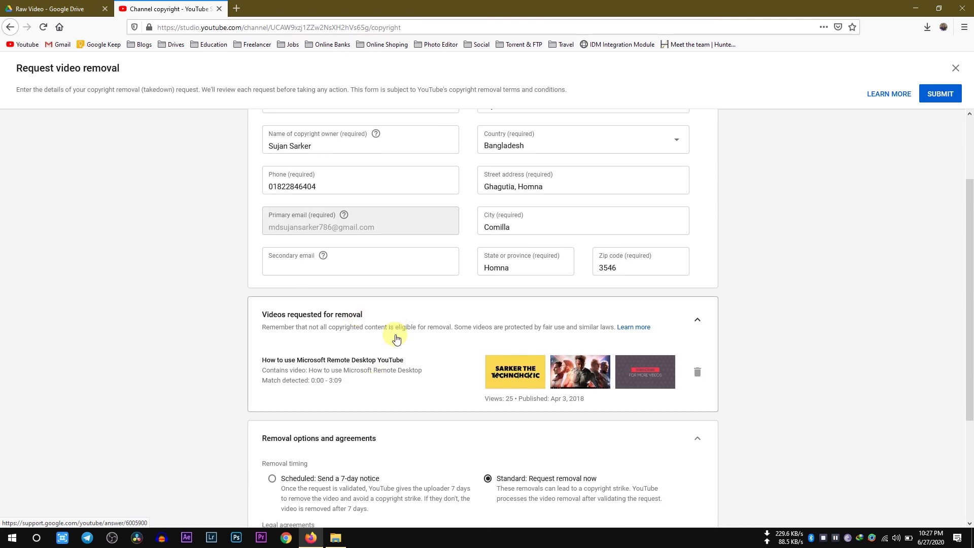
scroll(396, 330, "down", 3)
left_click(349, 319)
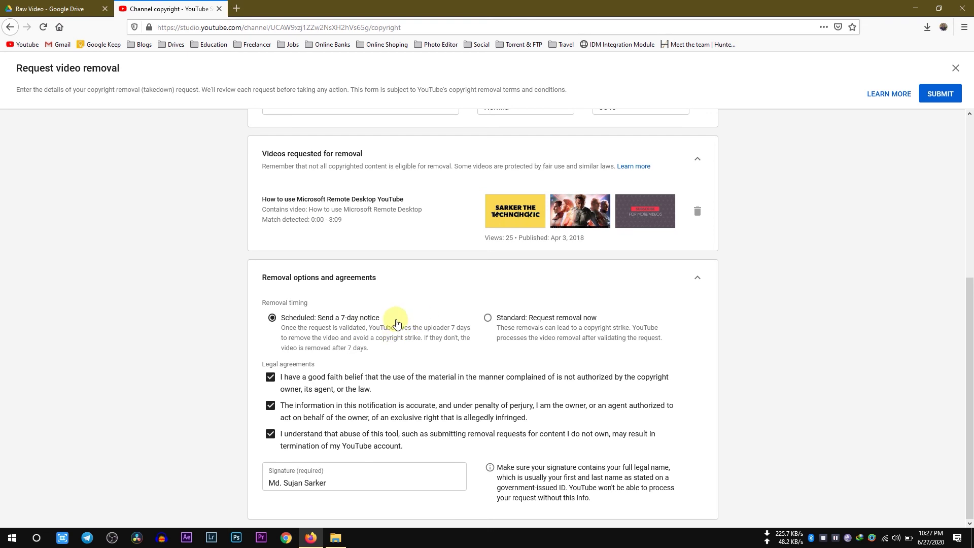
scroll(787, 316, "up", 4)
scroll(786, 314, "up", 1)
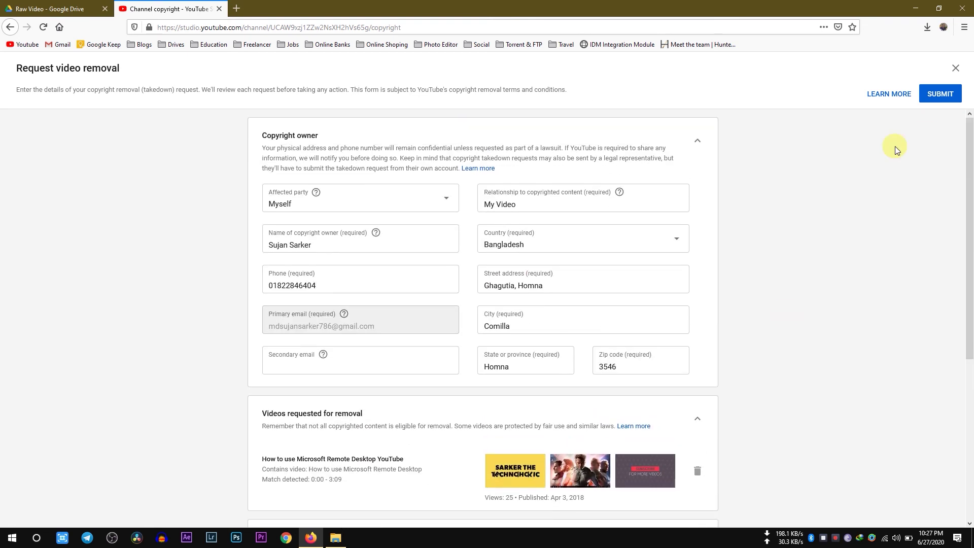
left_click(935, 98)
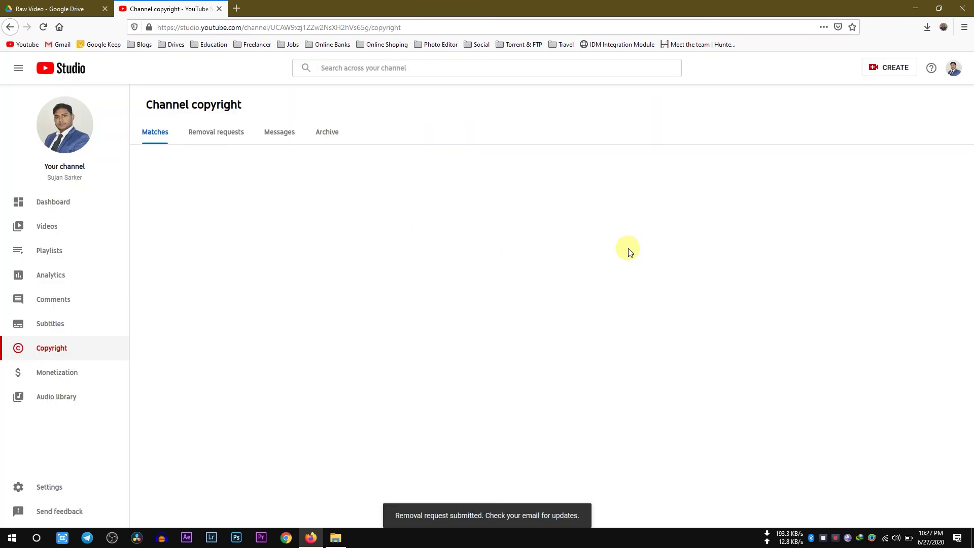
From the all-caught-up Matches page, go to the submitted removal requests.
left_click(214, 135)
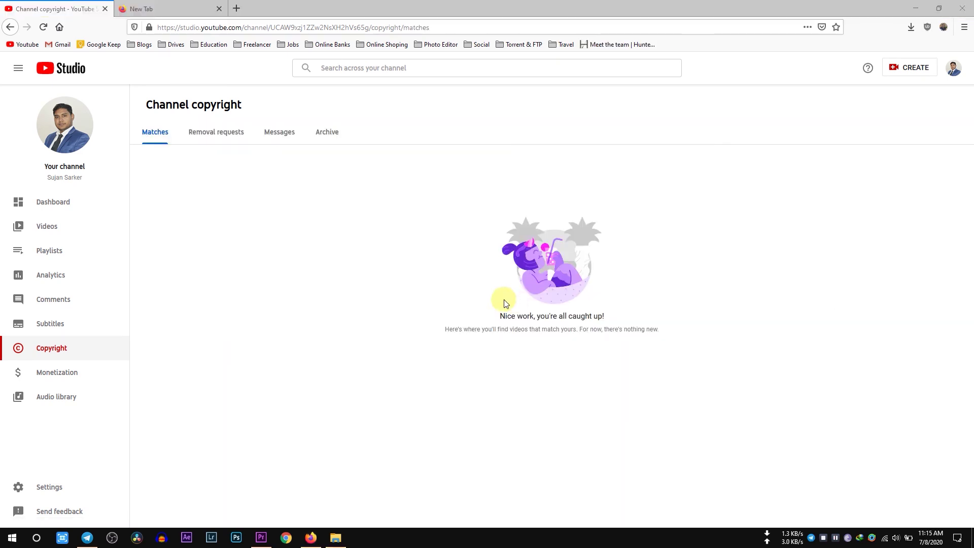
Review the three Jun 27, 2020 removal requests, each Resolved with video already removed.
left_click(220, 133)
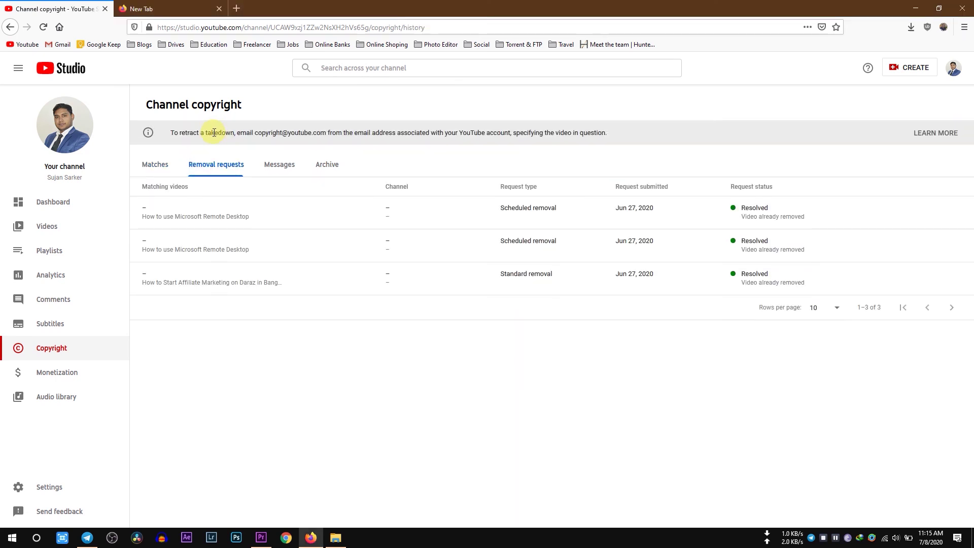
left_click_drag(283, 136, 321, 134)
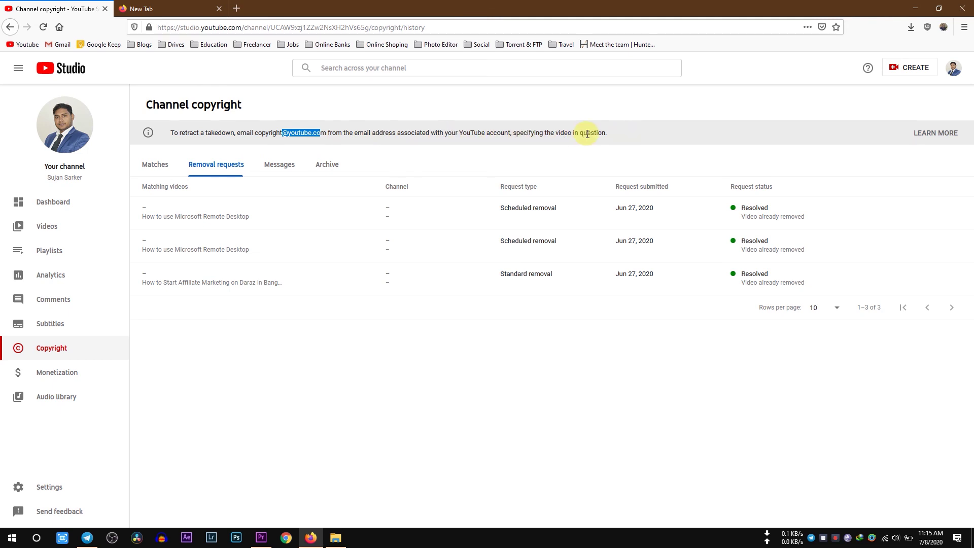
left_click(744, 207)
left_click_drag(745, 208, 760, 208)
double_click(768, 240)
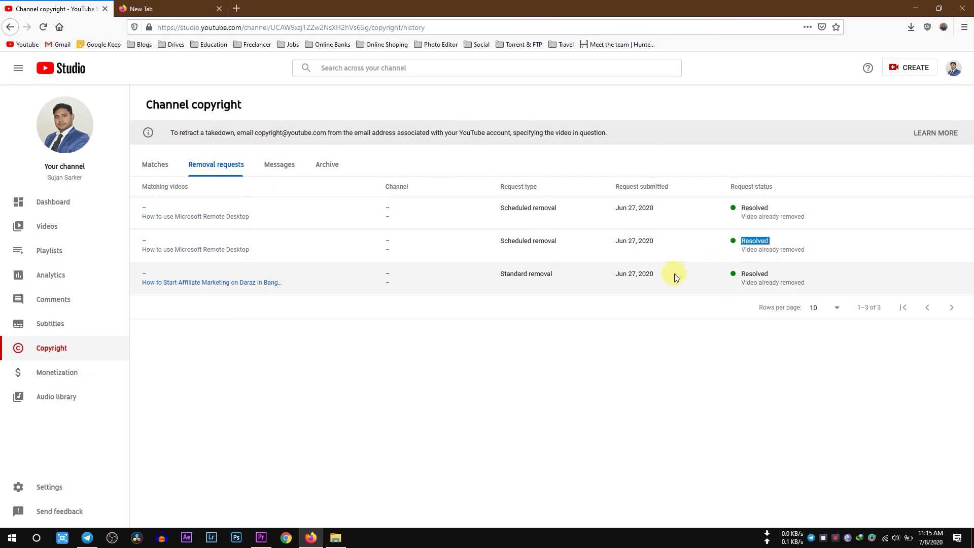
left_click_drag(742, 282, 801, 278)
left_click_drag(749, 249, 790, 251)
left_click_drag(742, 216, 815, 216)
left_click(604, 304)
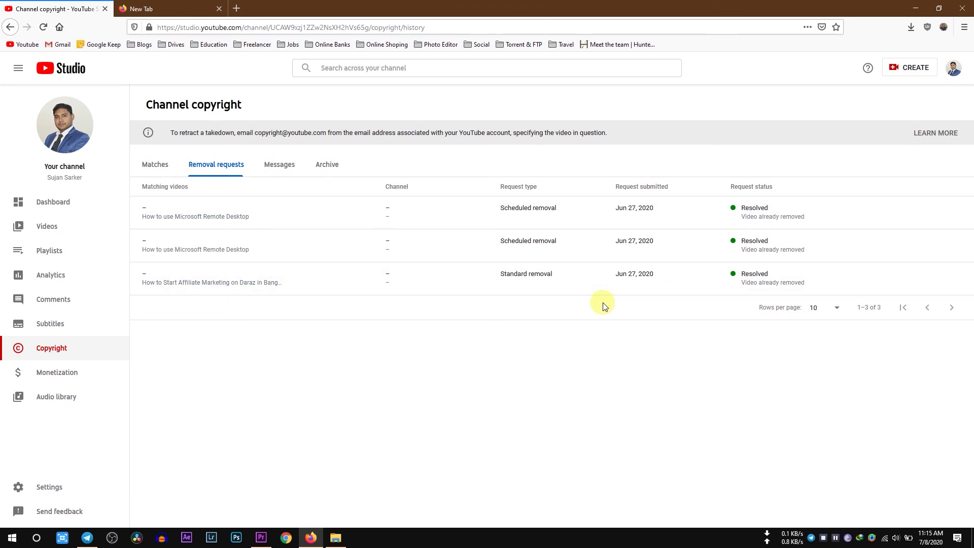